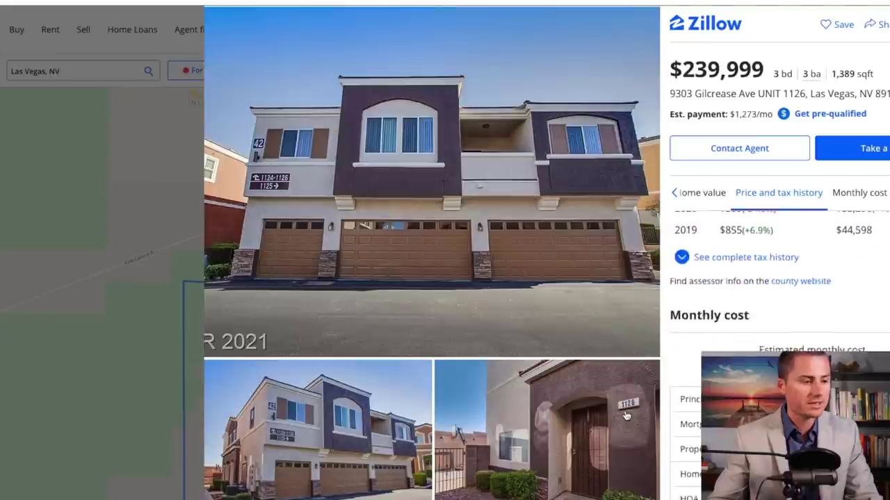
- Look through the photo gallery of the $239,999 Las Vegas listing, from the exterior and kitchen to the garage
scroll(625, 415, "down", 6)
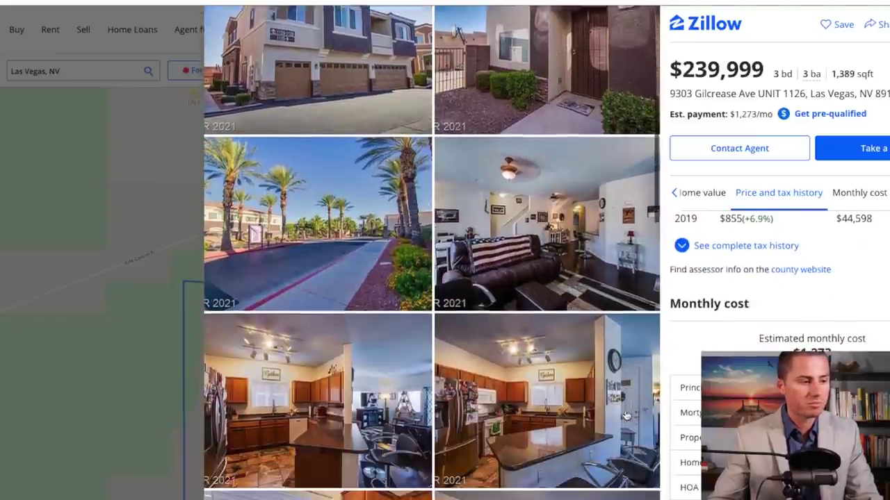
scroll(625, 416, "down", 8)
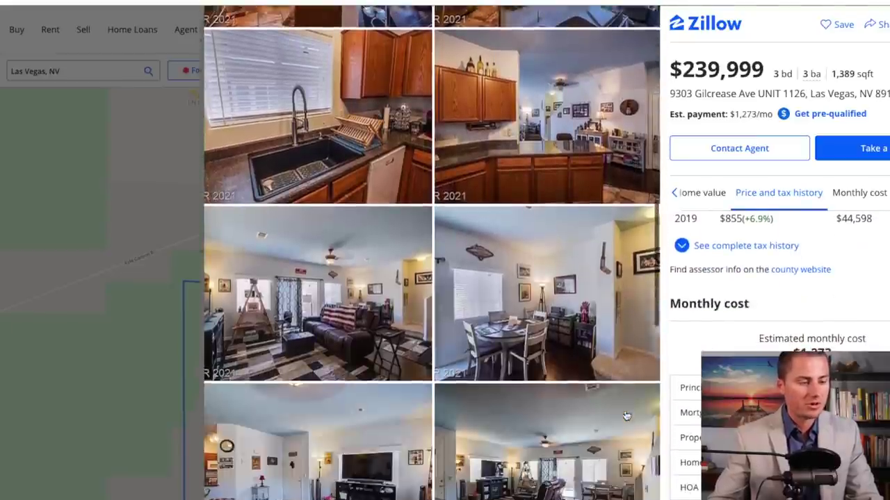
scroll(625, 415, "down", 8)
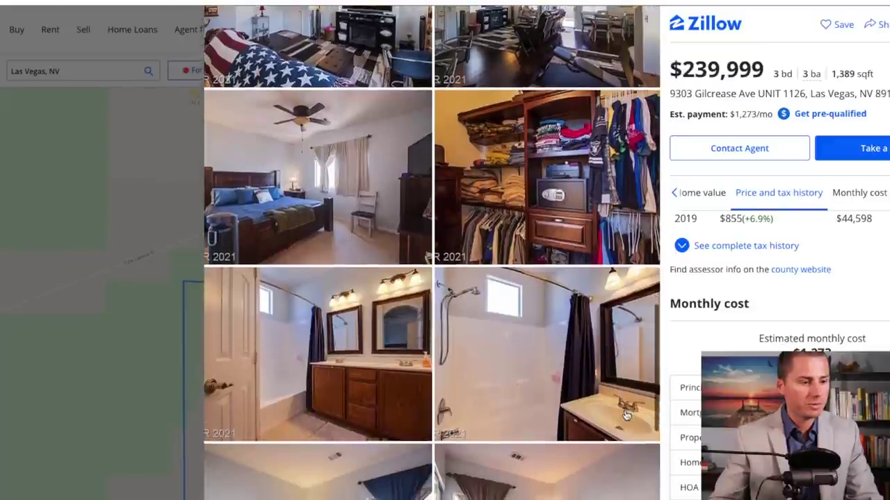
scroll(626, 416, "down", 1)
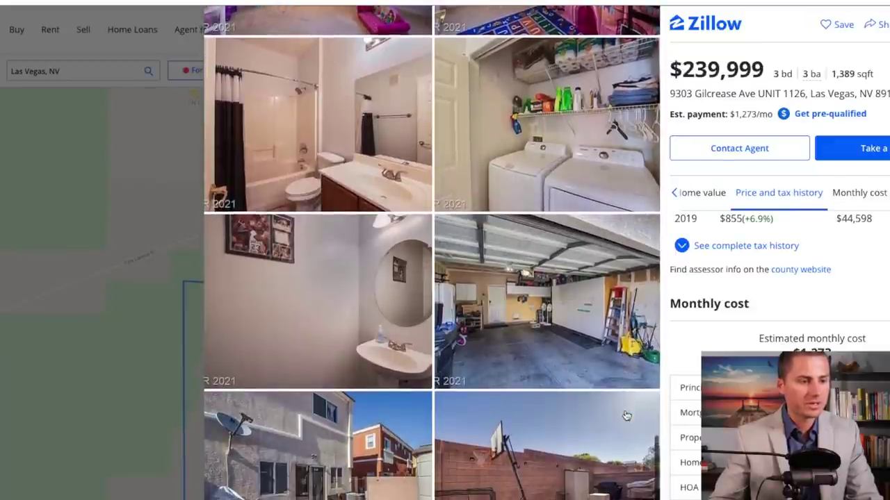
- Switch to the House Hack Spreadsheet and examine the Conventional and FHA limits, the monthly debt, PITI + PMI and DTI formula
left_click(345, 3)
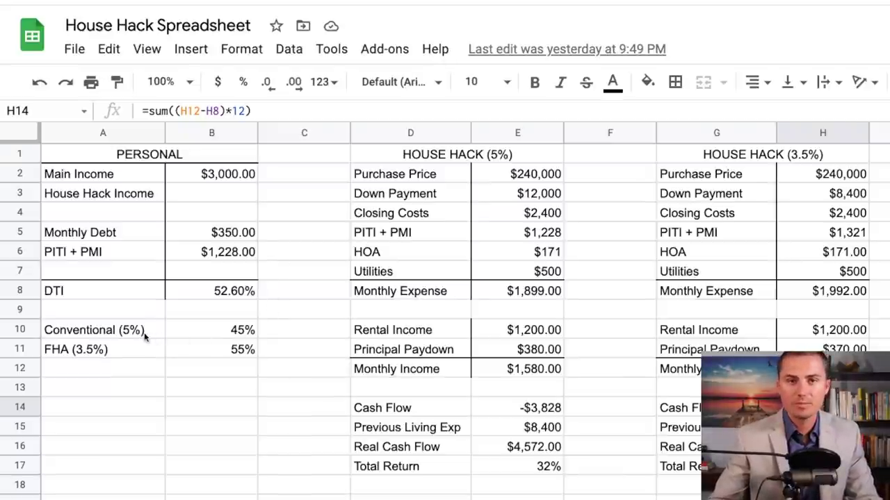
left_click(211, 336)
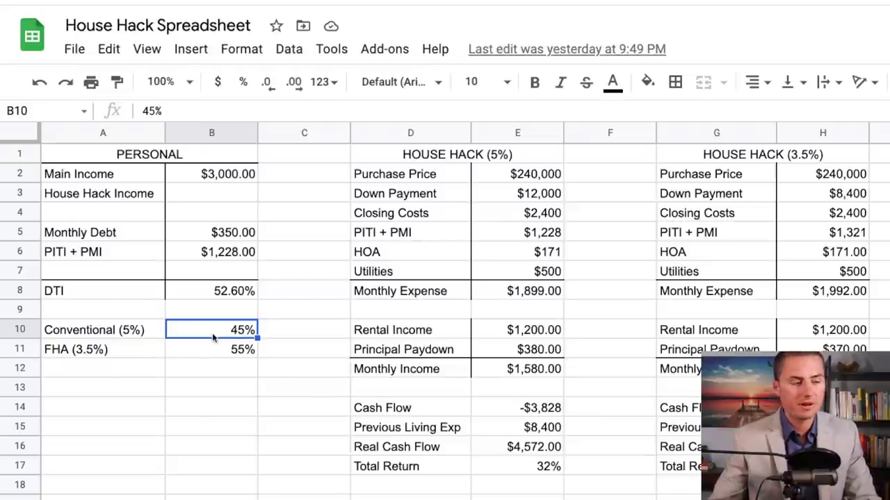
left_click(129, 357)
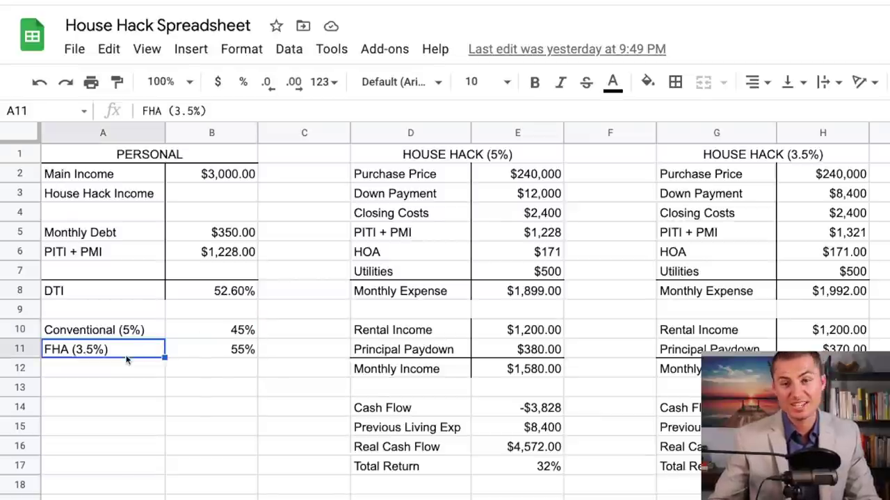
left_click(215, 356)
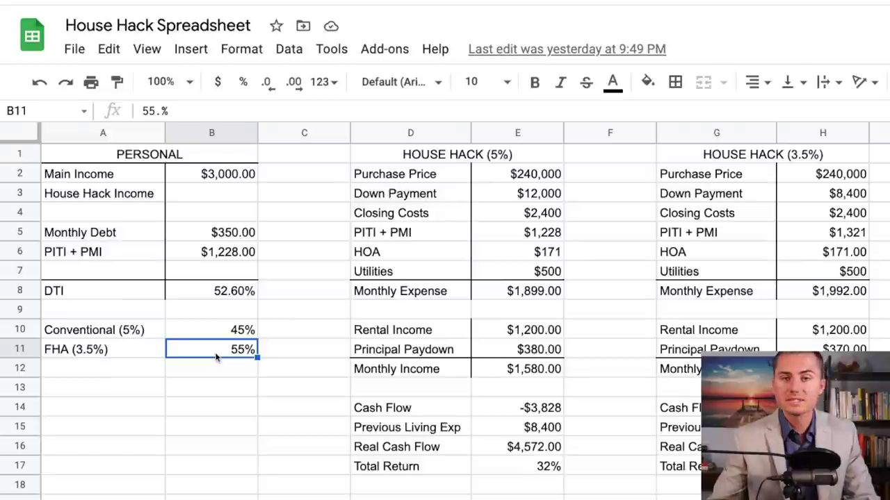
left_click(232, 174)
left_click(232, 232)
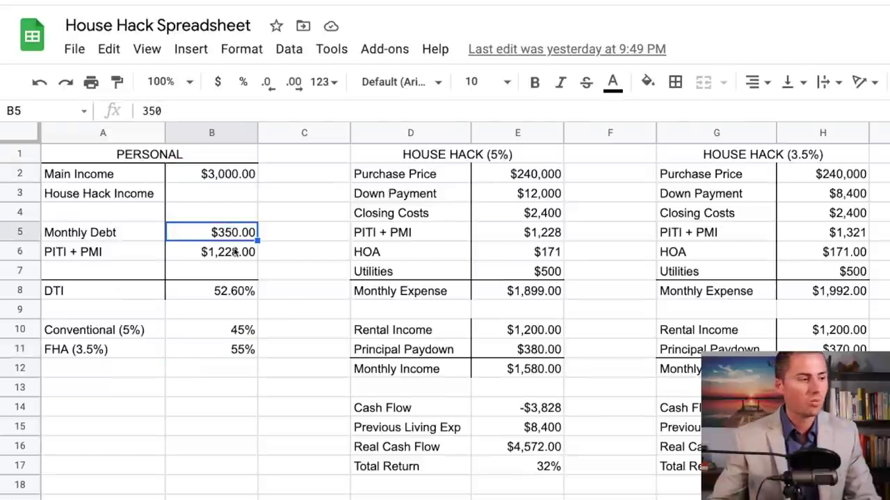
left_click(235, 253)
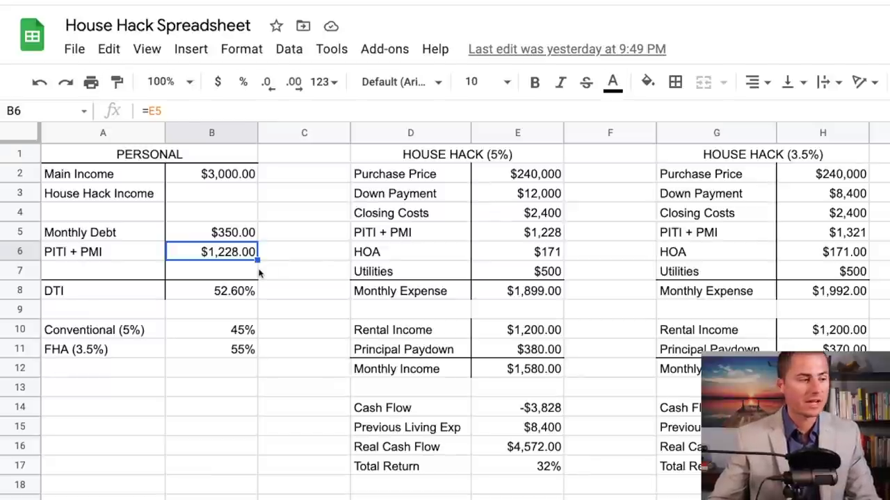
left_click(244, 292)
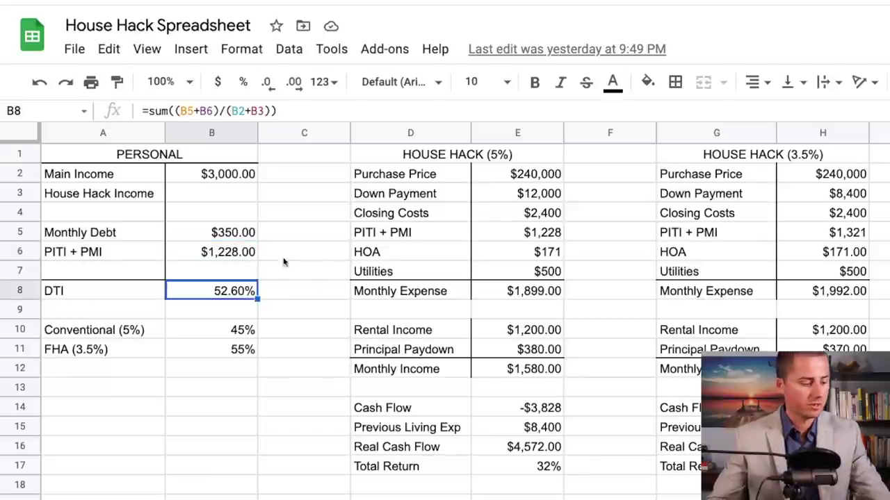
- Set the Monthly Debt in the PERSONAL section to $100
left_click(242, 233)
type("100")
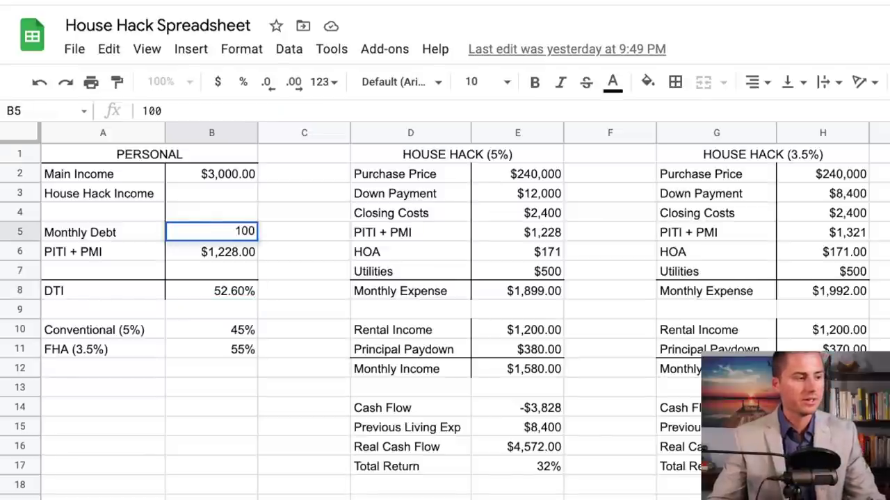
key("Return")
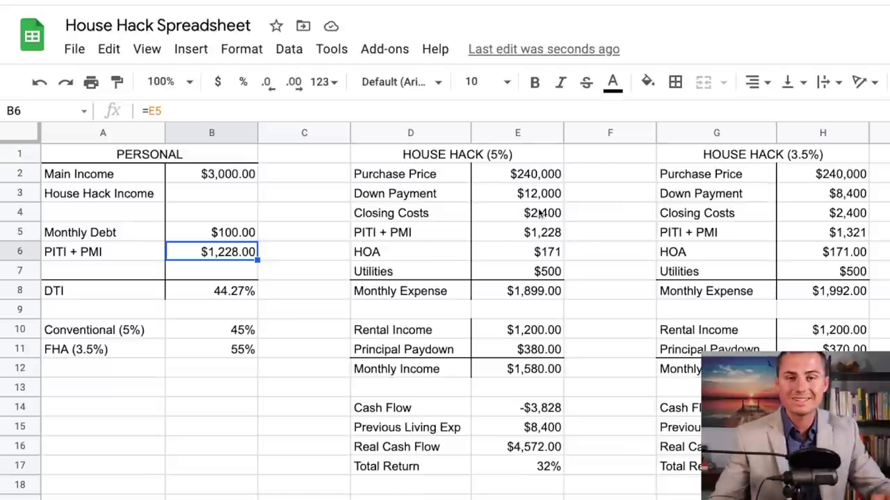
- Examine the PITI + PMI, monthly expense, rental income, principal paydown, monthly income and cash flow of the 5% house hack
left_click(555, 234)
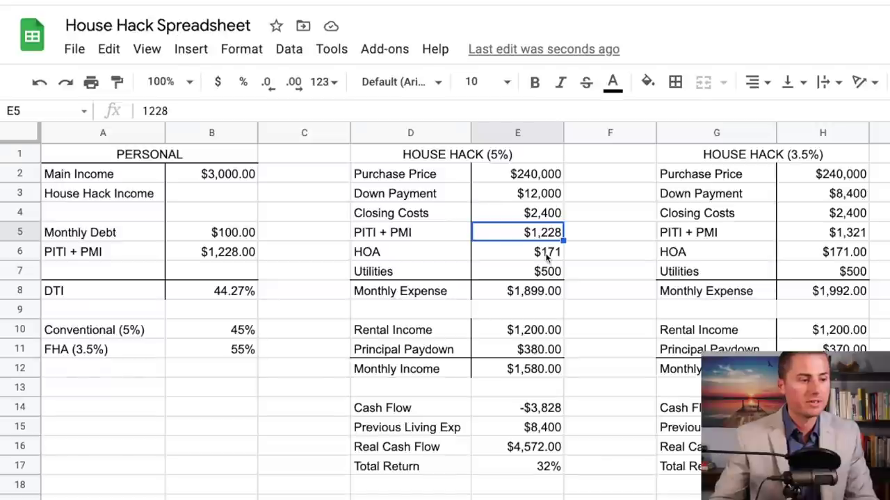
left_click(540, 292)
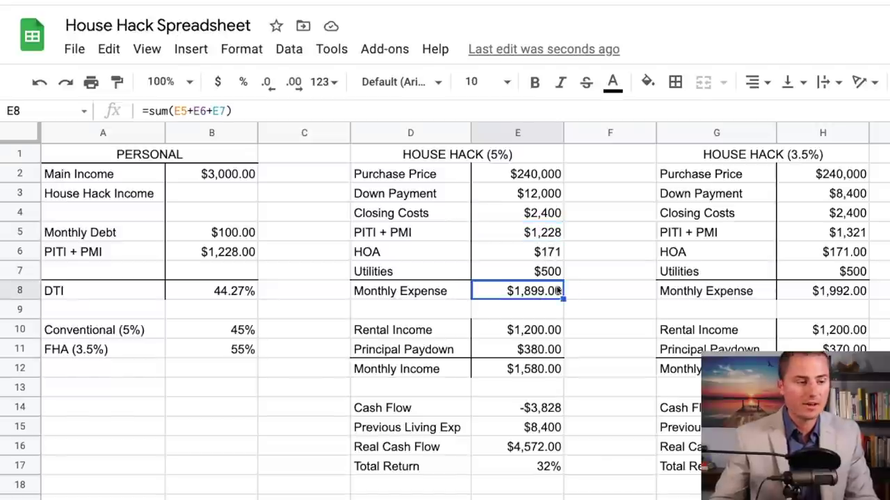
left_click(532, 333)
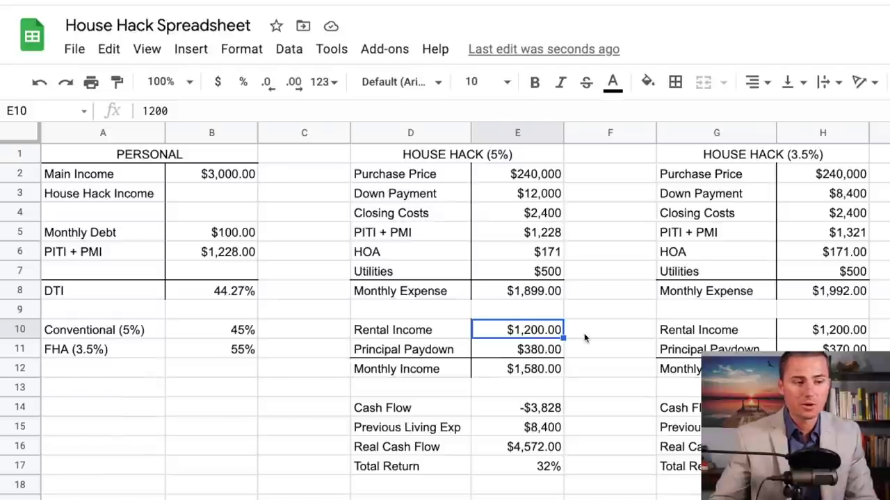
left_click(540, 352)
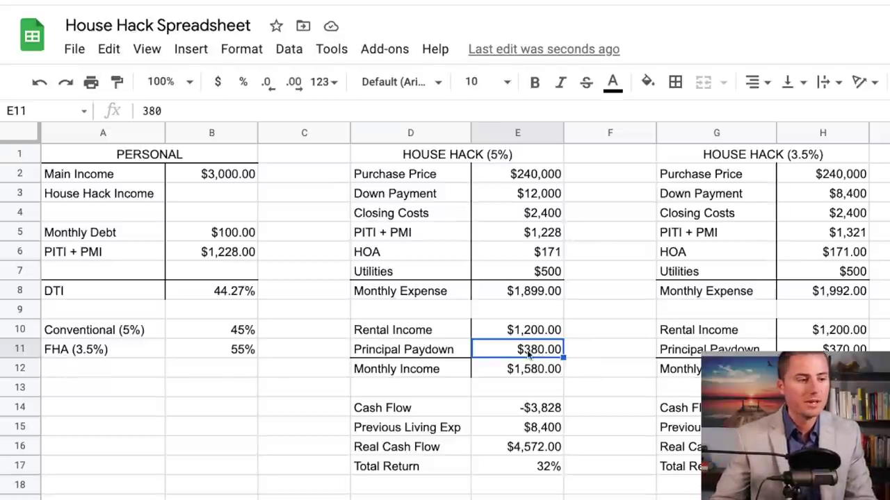
left_click(535, 372)
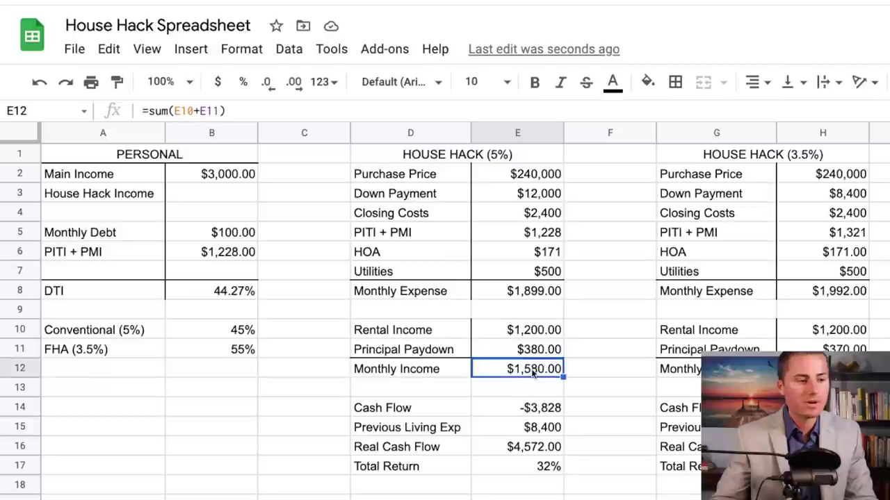
left_click(542, 407)
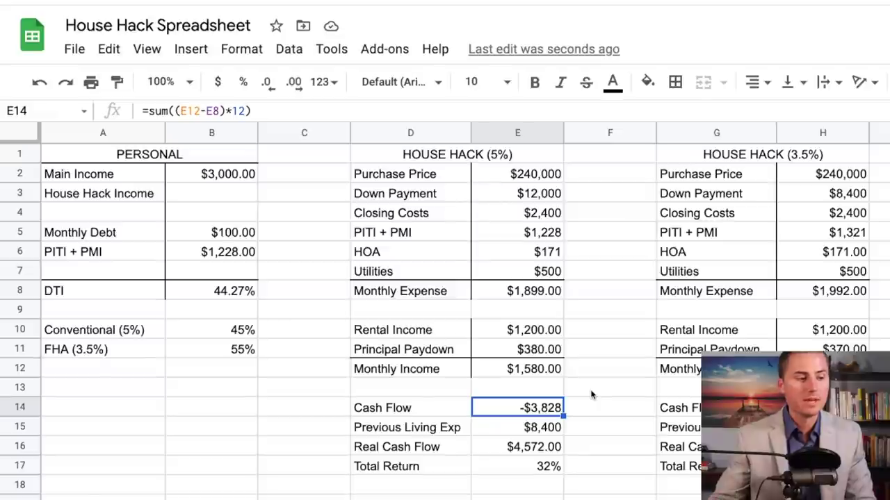
- Set the Previous Living Exp of the 5% house hack to $12,000
left_click(534, 426)
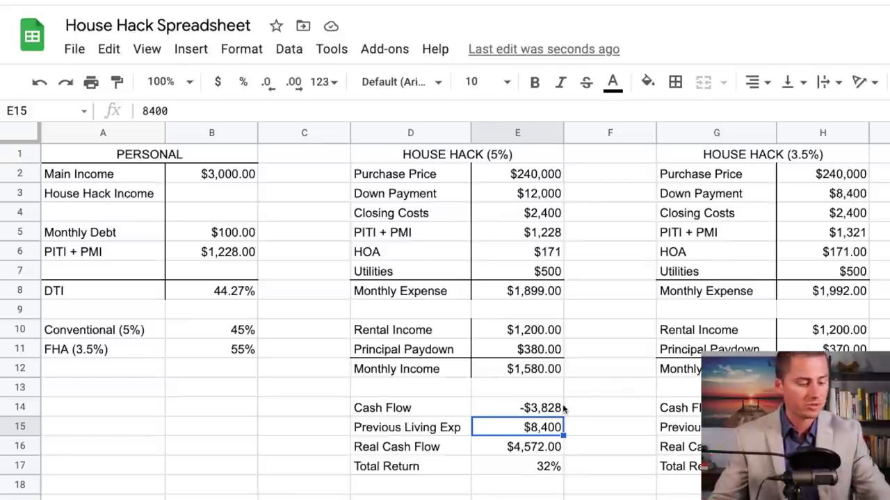
type("12000")
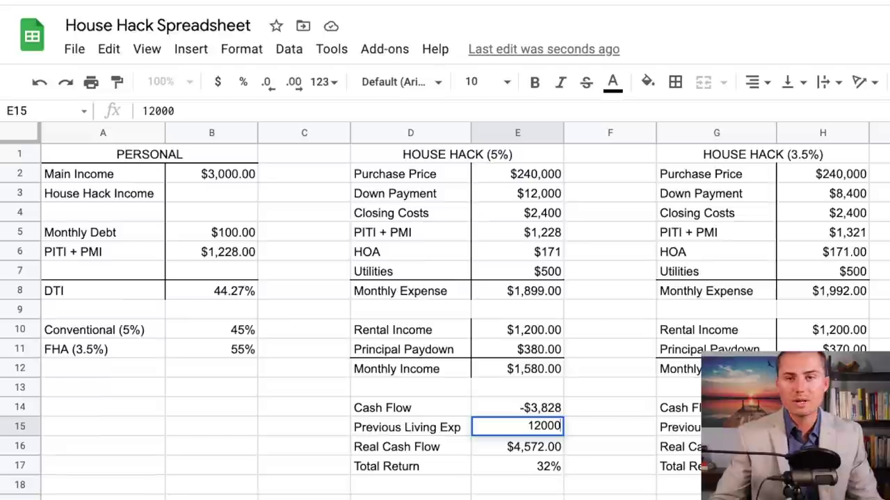
key("Return")
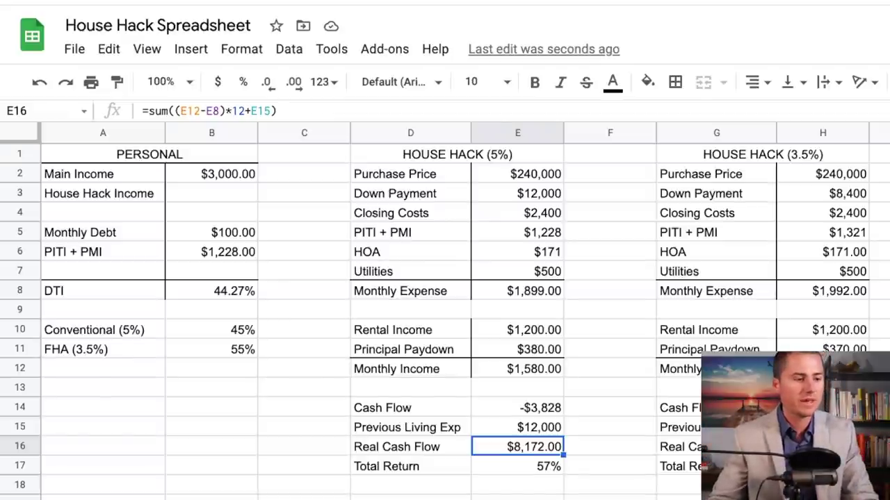
- Compare the 5% and 3.5% house hack scenarios, checking the 3.5% scenario's closing costs and total return
left_click(568, 467)
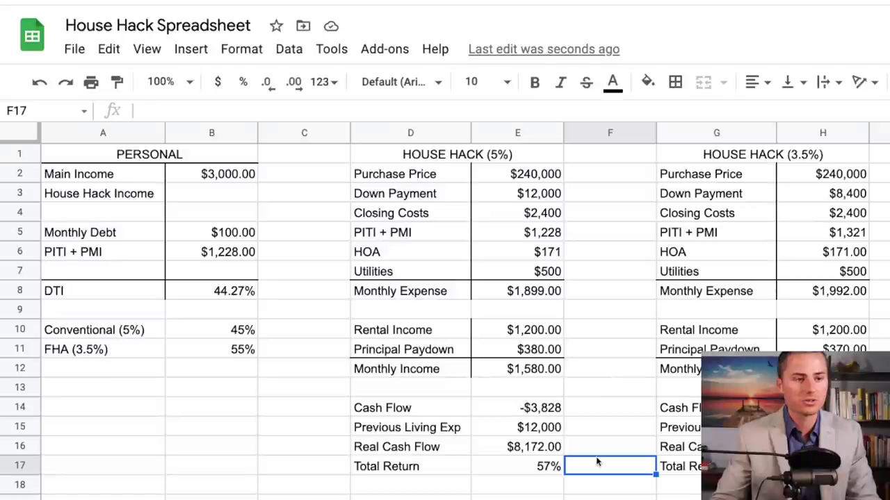
left_click(762, 153)
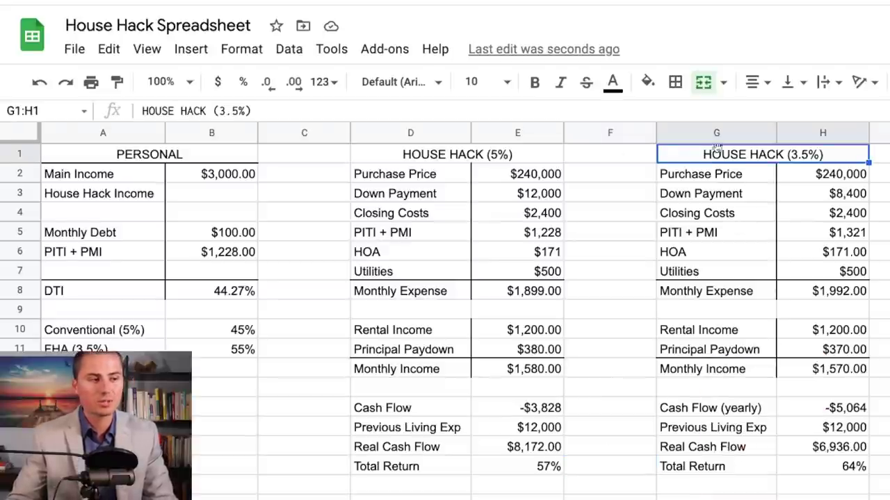
left_click(475, 157)
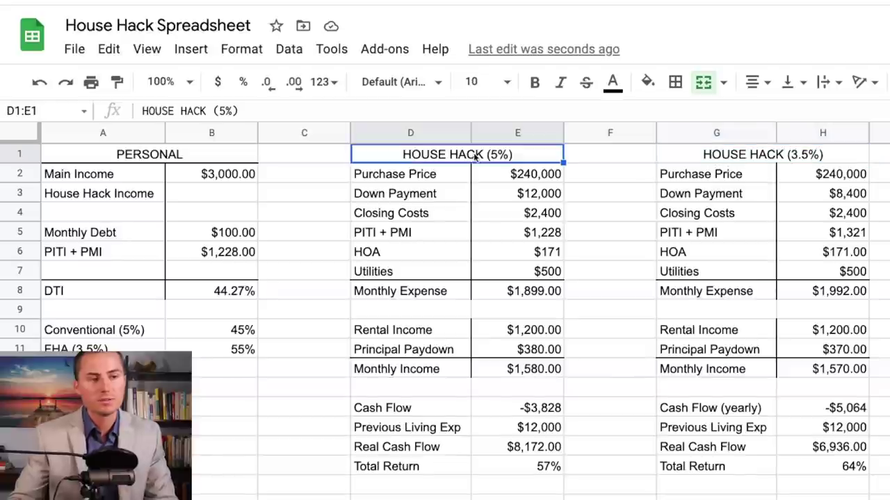
left_click(715, 154)
left_click(806, 209)
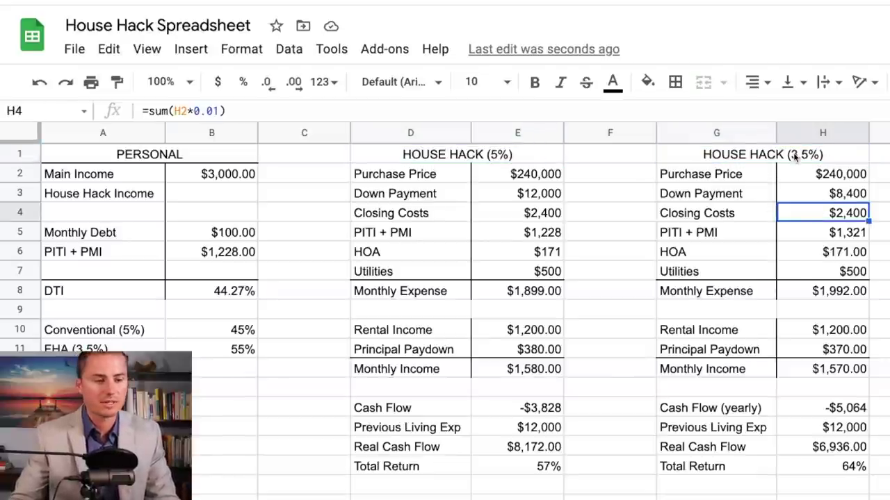
left_click(806, 467)
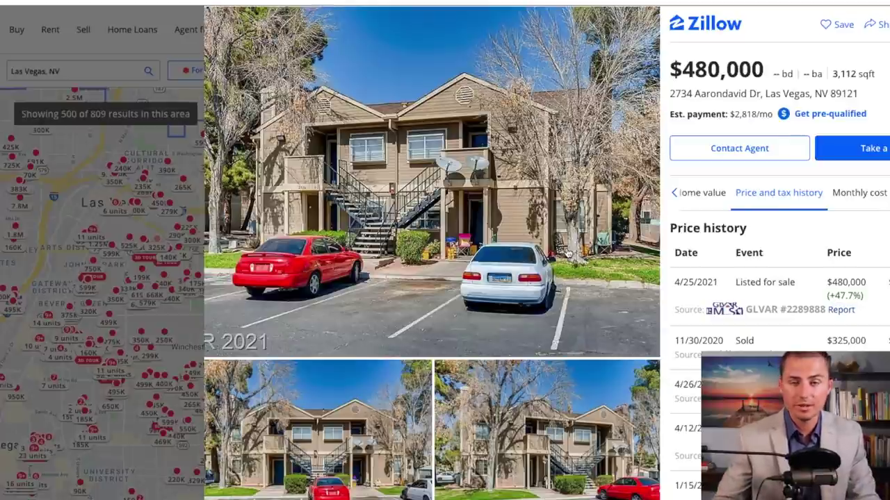
- Look through the exterior and interior photos of the $480,000 Las Vegas listing
scroll(568, 254, "down", 4)
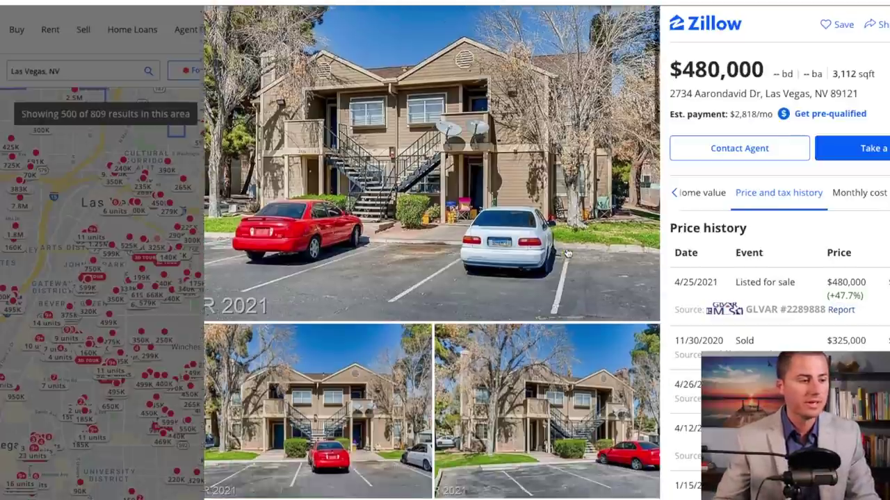
scroll(568, 255, "down", 2)
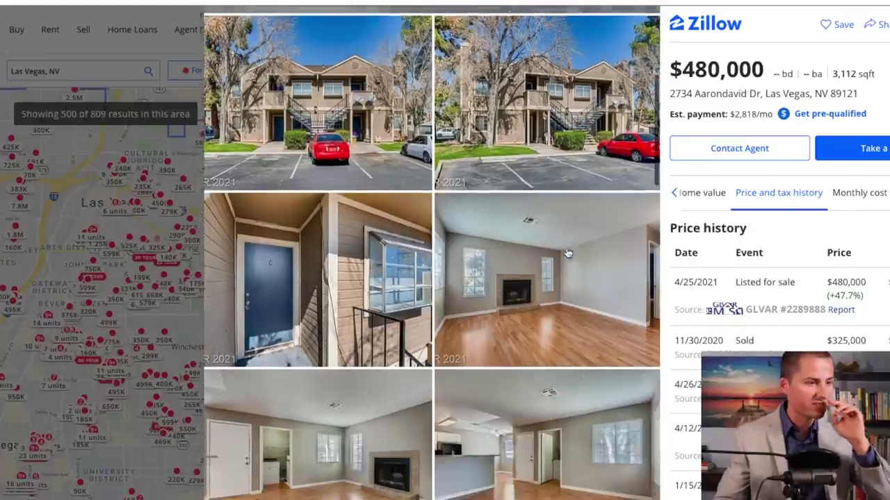
scroll(568, 254, "down", 4)
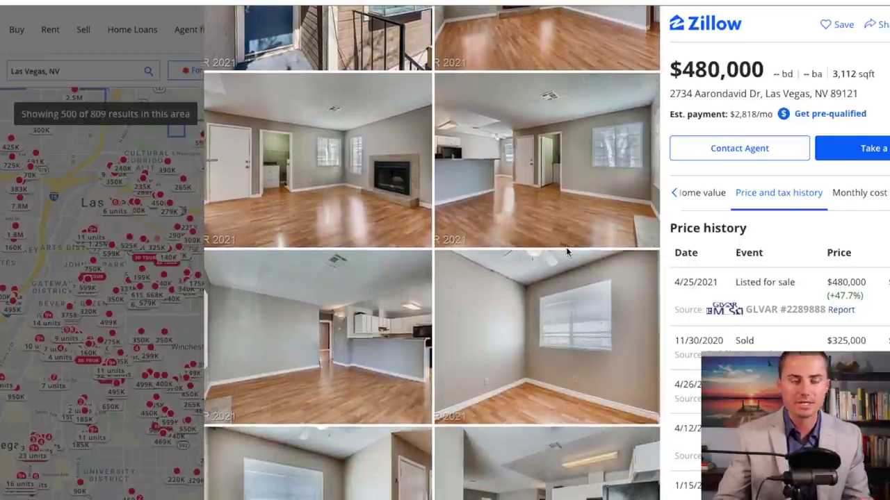
scroll(567, 253, "down", 2)
scroll(567, 254, "down", 4)
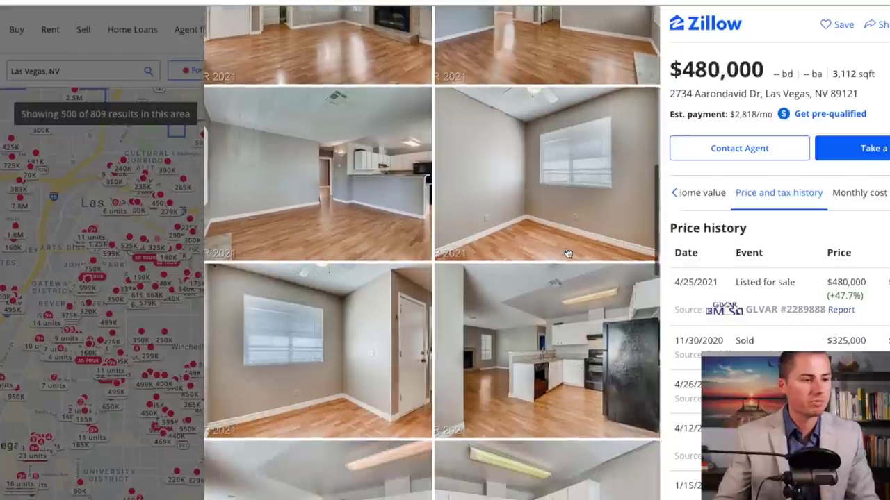
scroll(567, 253, "down", 4)
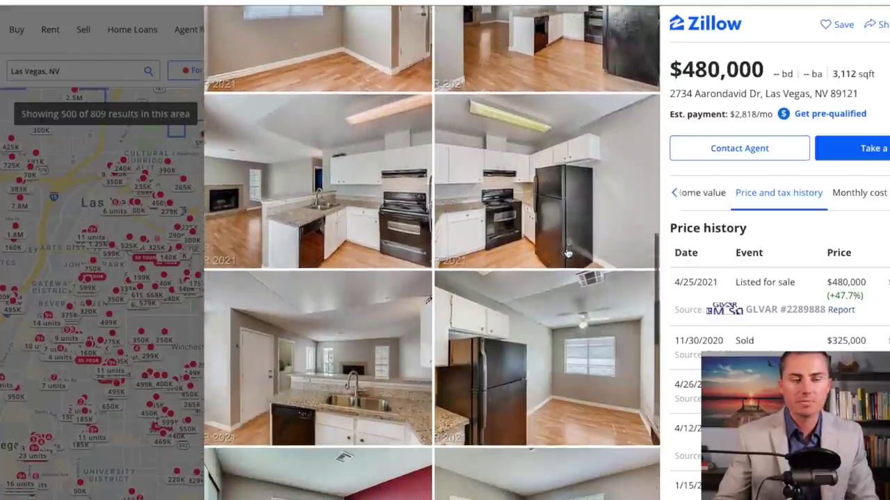
scroll(567, 253, "down", 10)
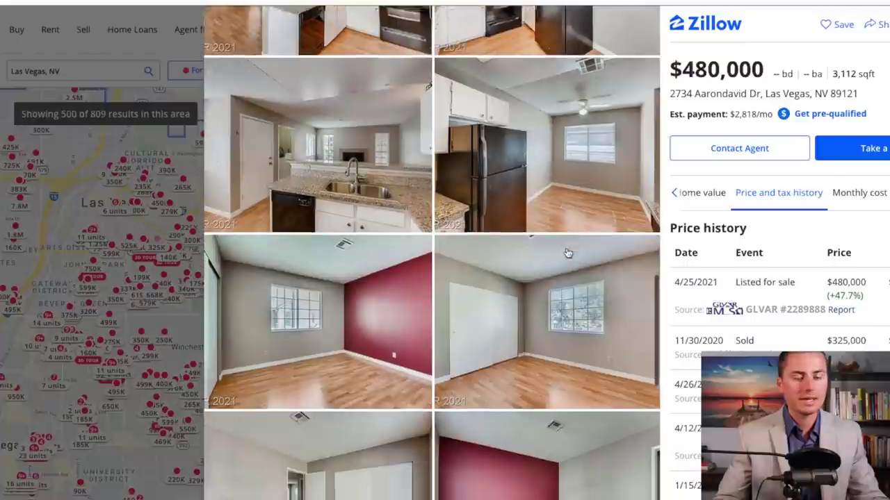
scroll(567, 254, "down", 5)
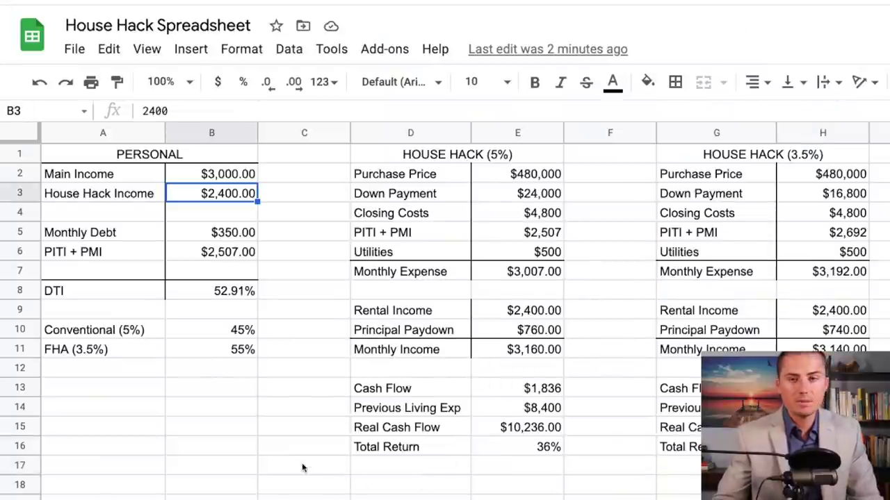
left_click(303, 467)
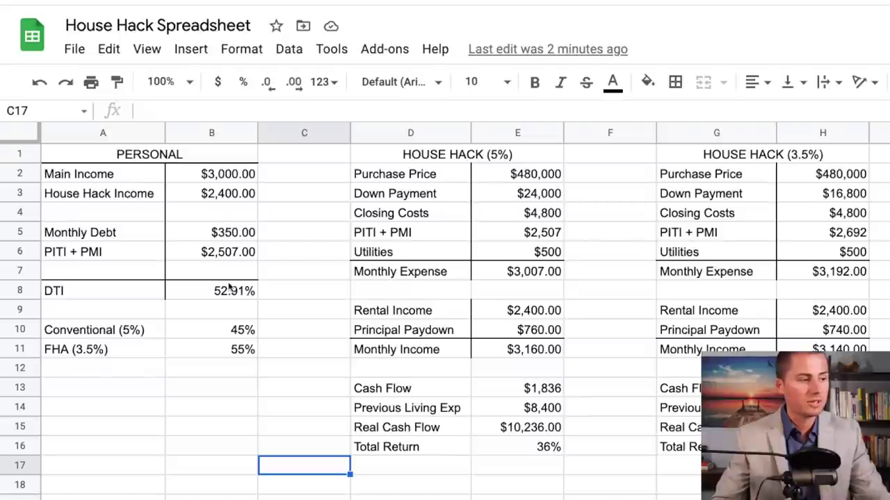
- Set the personal Monthly Debt to $100
left_click(228, 195)
left_click(220, 235)
type("100")
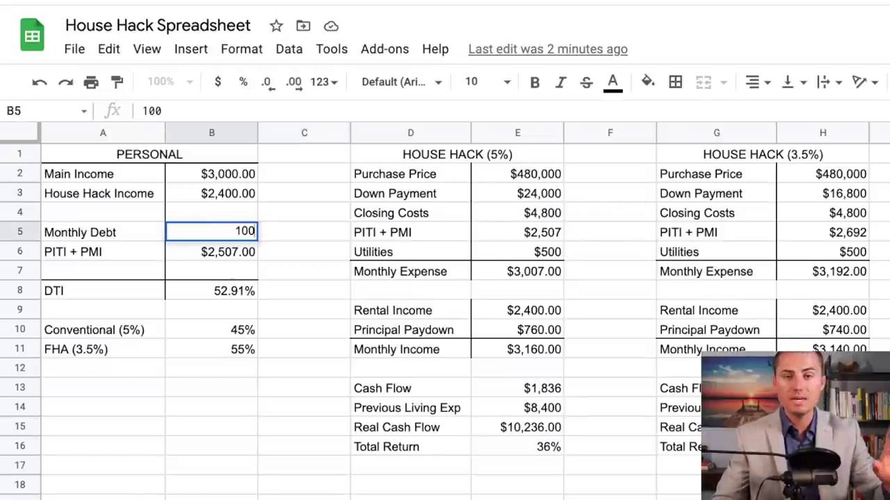
key("Return")
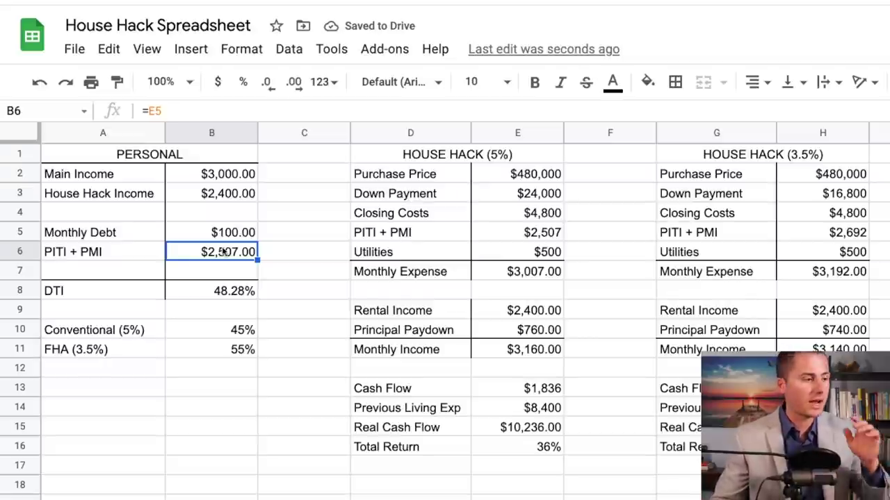
- Check the personal DTI, then the Monthly Expense and Monthly Income of the 5% house hack
left_click(225, 295)
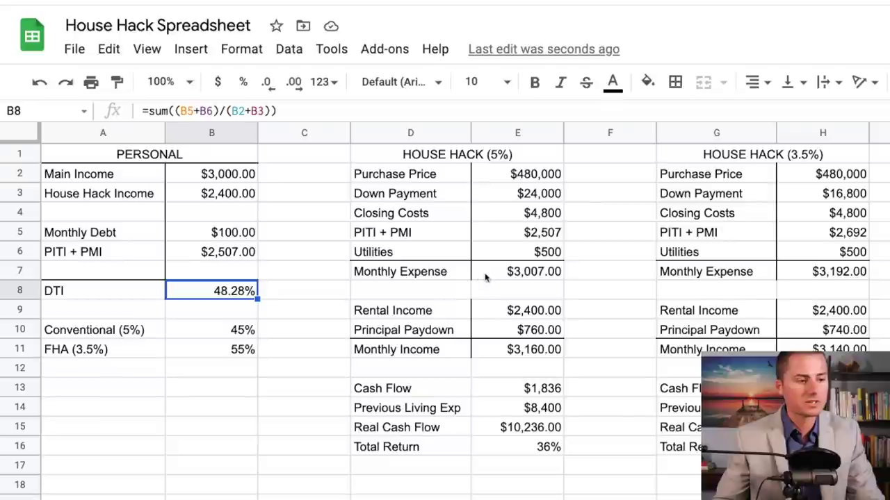
left_click(518, 276)
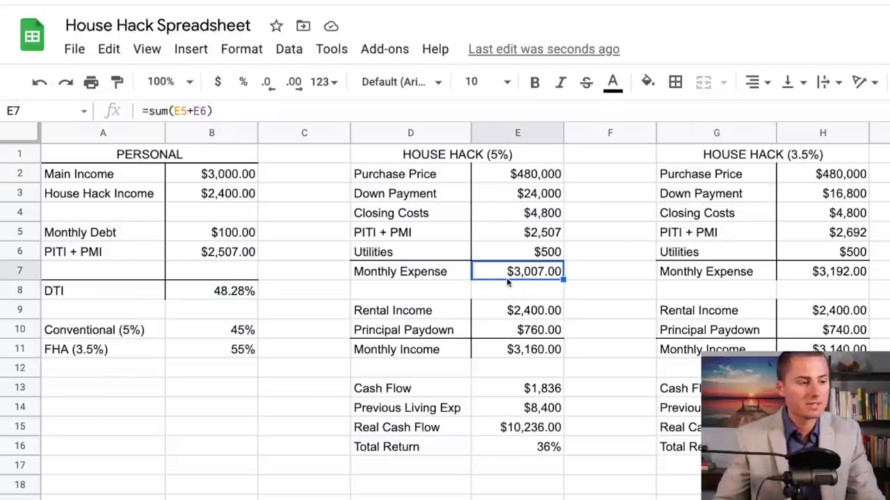
left_click(526, 354)
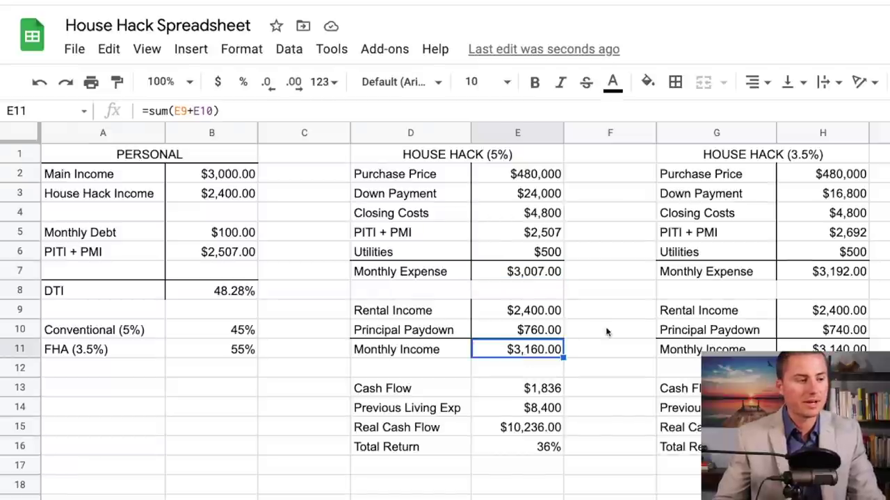
left_click(525, 314)
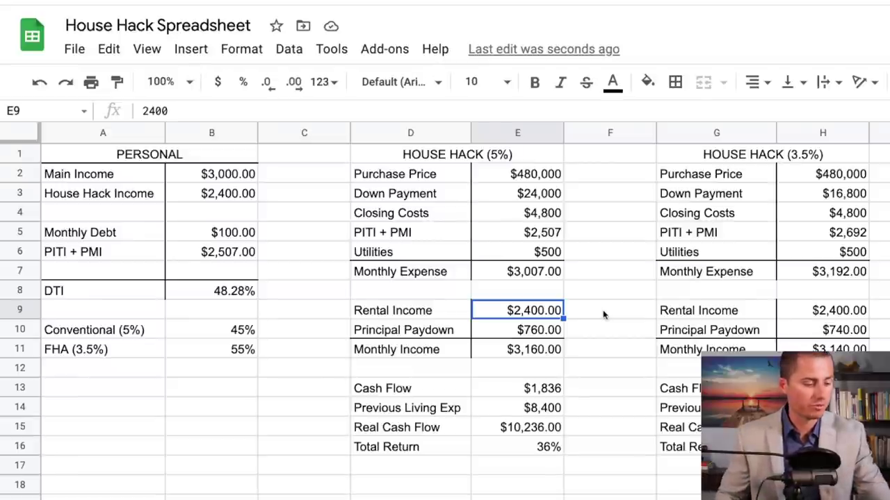
type("400")
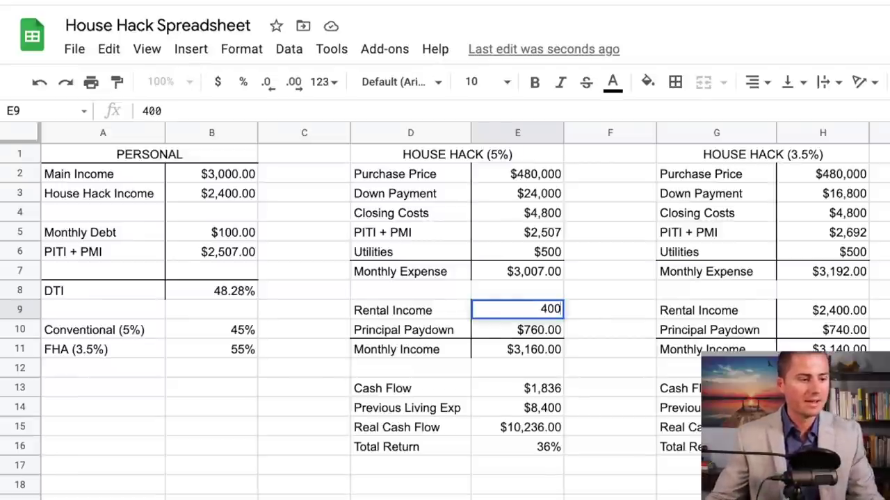
key("Return")
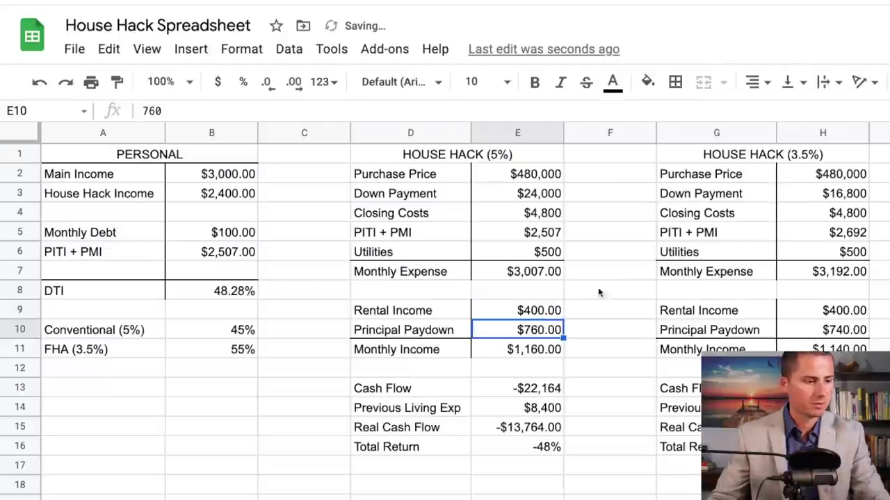
- Set the Rental Income of the 5% house hack to $2,800
left_click(517, 310)
type("2800")
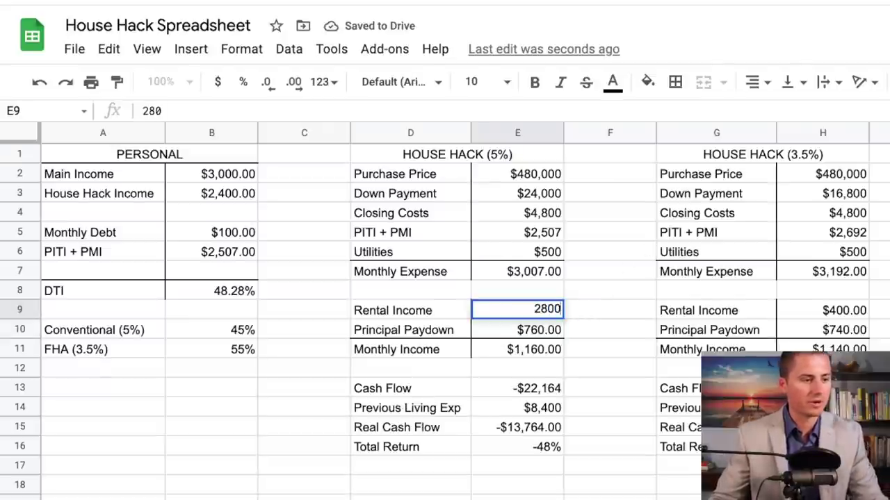
key("Return")
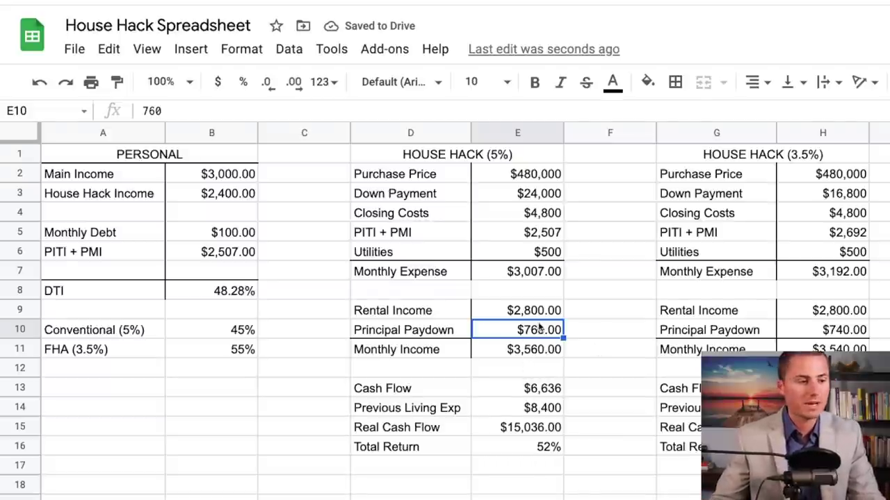
- Examine the 5% house hack's Monthly Income, Cash Flow, Previous Living Exp, Real Cash Flow and Total Return at the $480,000 purchase price
left_click(534, 353)
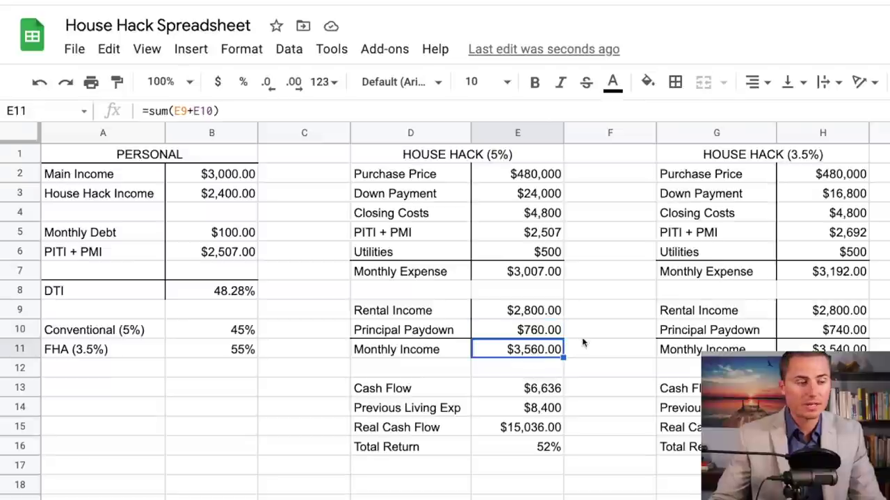
left_click(537, 391)
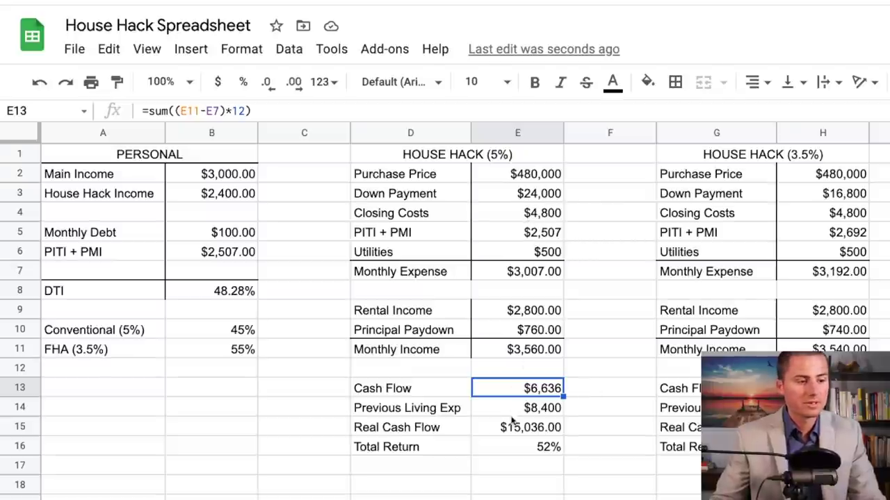
left_click(532, 415)
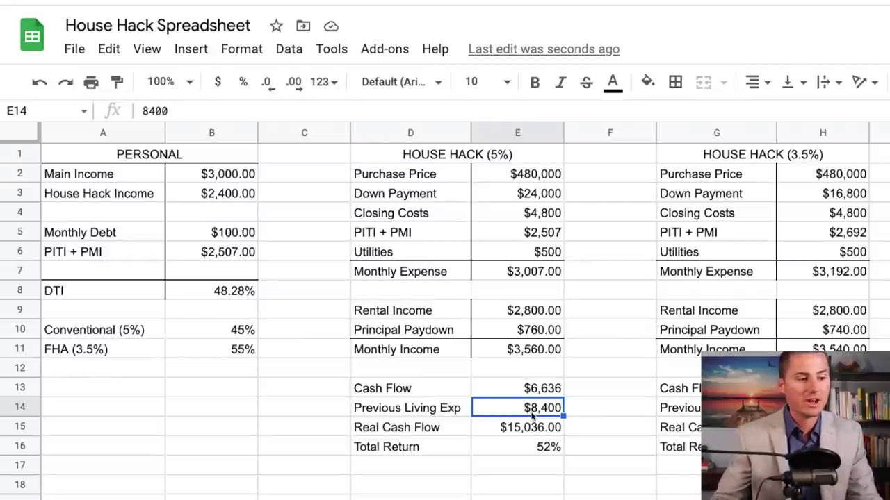
left_click(530, 429)
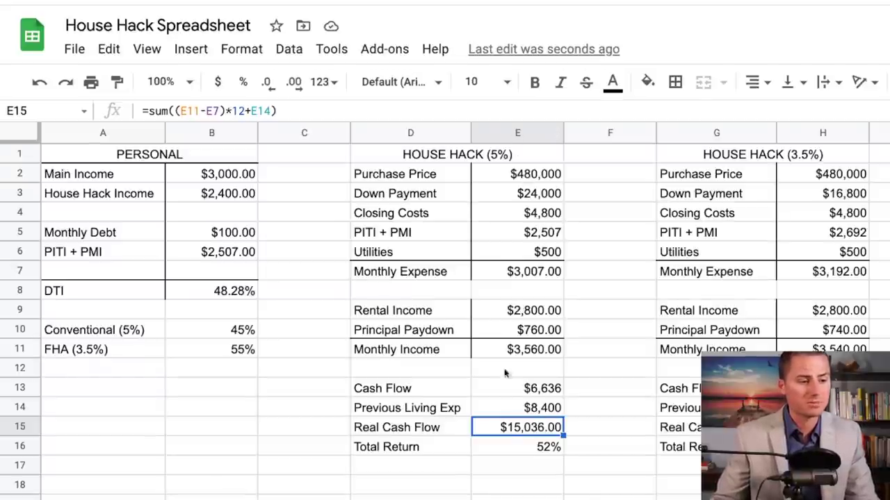
left_click(525, 452)
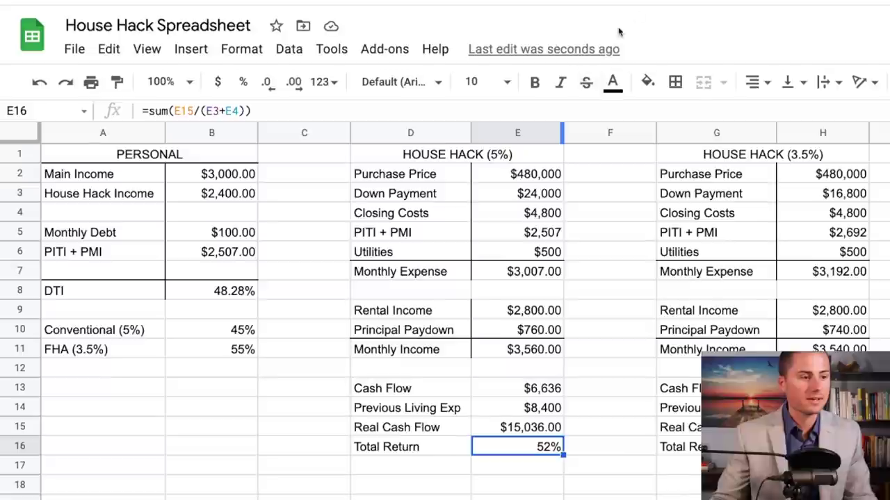
- Switch to the $399,000 Las Vegas listing on Zillow and look through its exterior, kitchen, bedroom, bathroom and garage photos
left_click(643, 2)
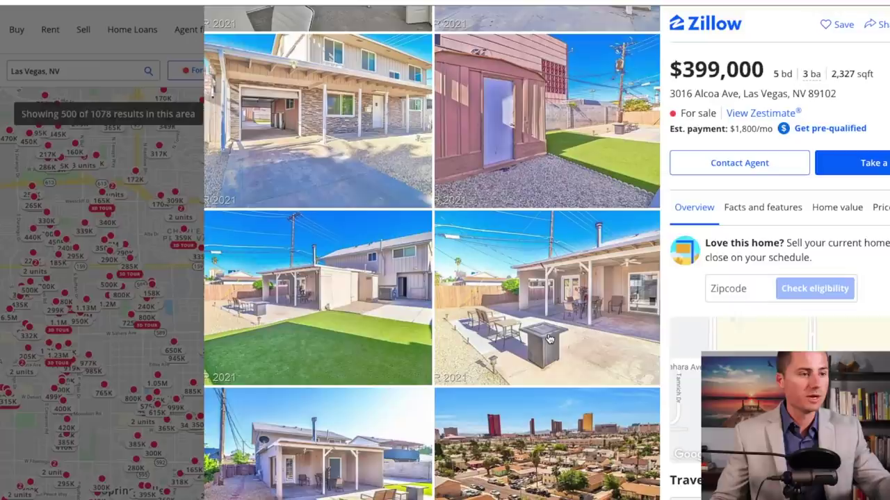
scroll(549, 339, "up", 20)
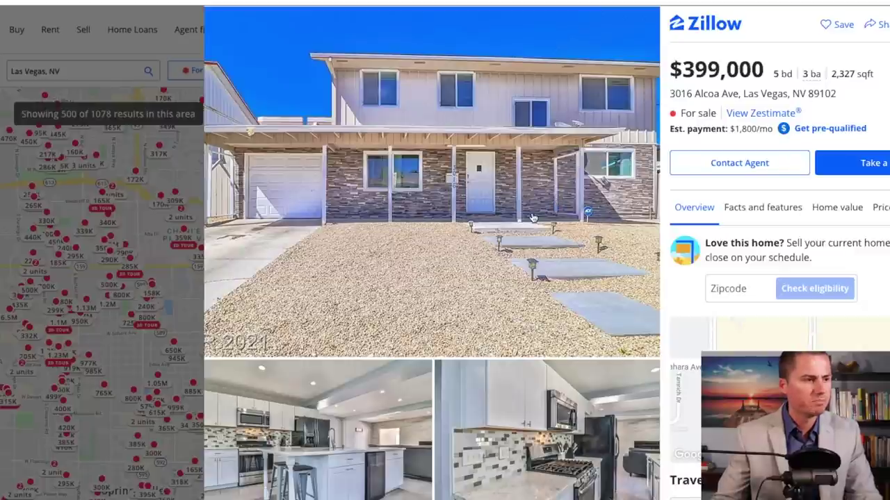
scroll(458, 270, "down", 5)
scroll(458, 269, "down", 10)
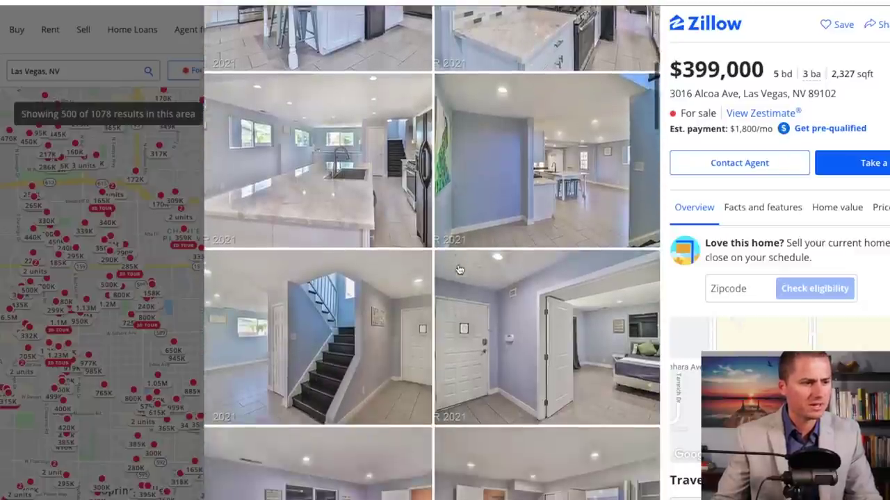
scroll(458, 270, "down", 1)
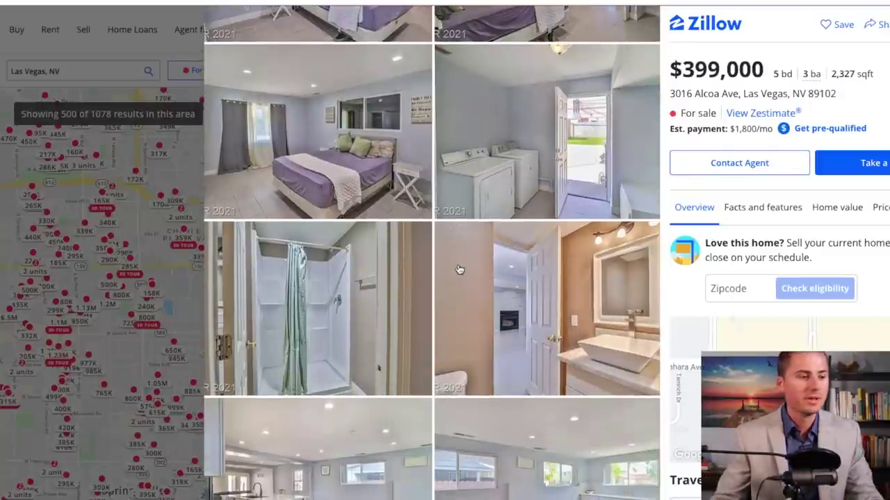
scroll(458, 270, "down", 10)
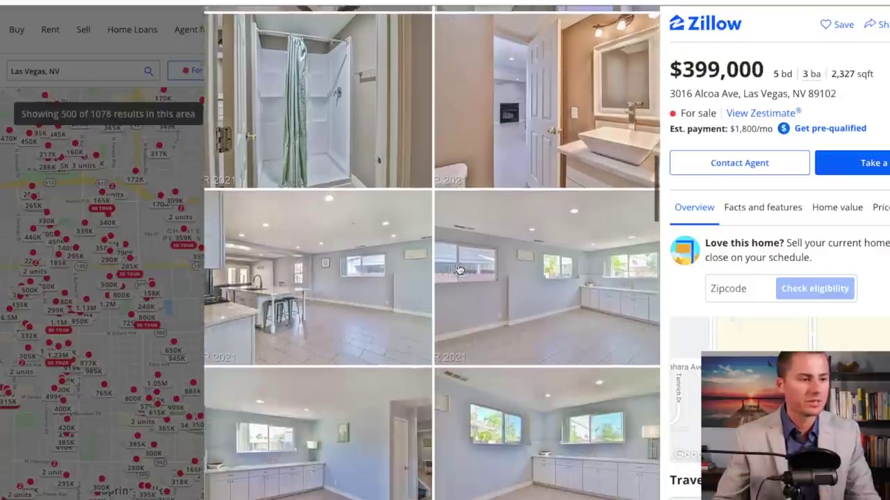
scroll(458, 270, "down", 10)
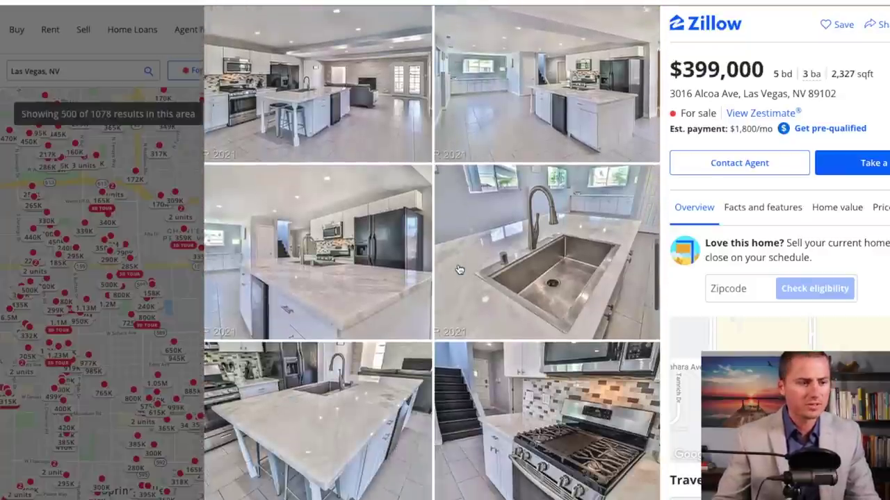
scroll(458, 270, "down", 10)
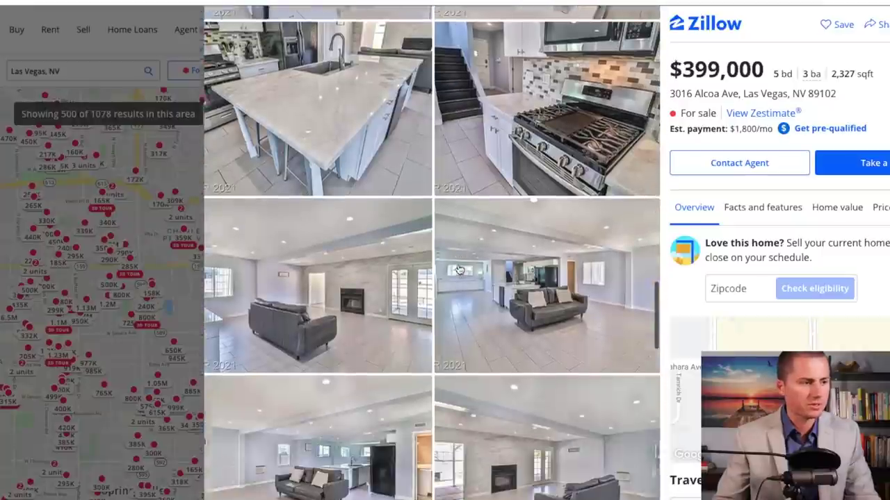
scroll(458, 270, "down", 5)
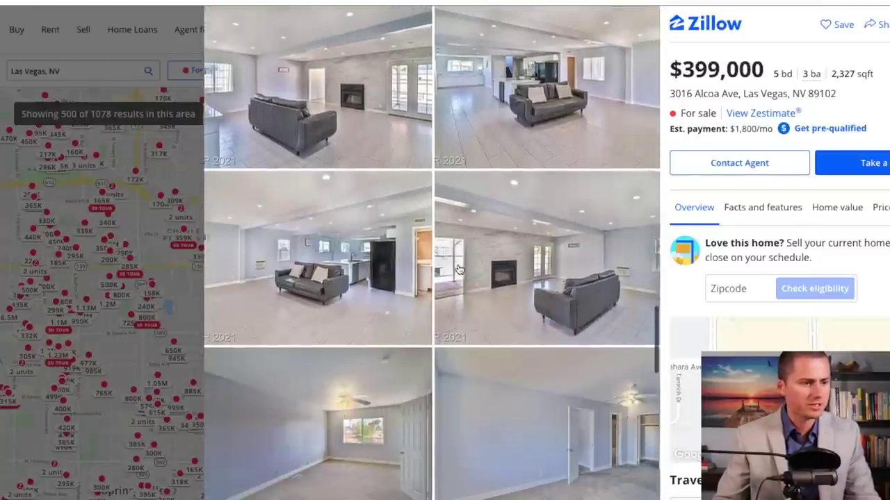
scroll(458, 270, "down", 10)
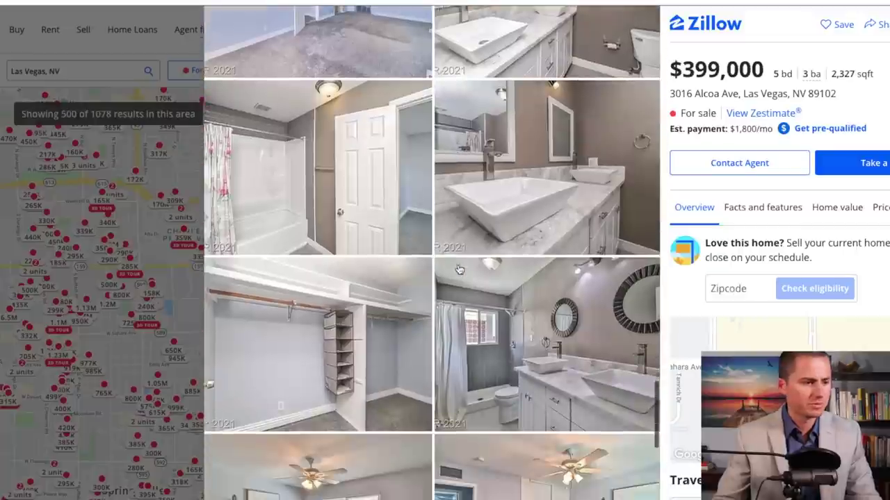
scroll(458, 270, "down", 10)
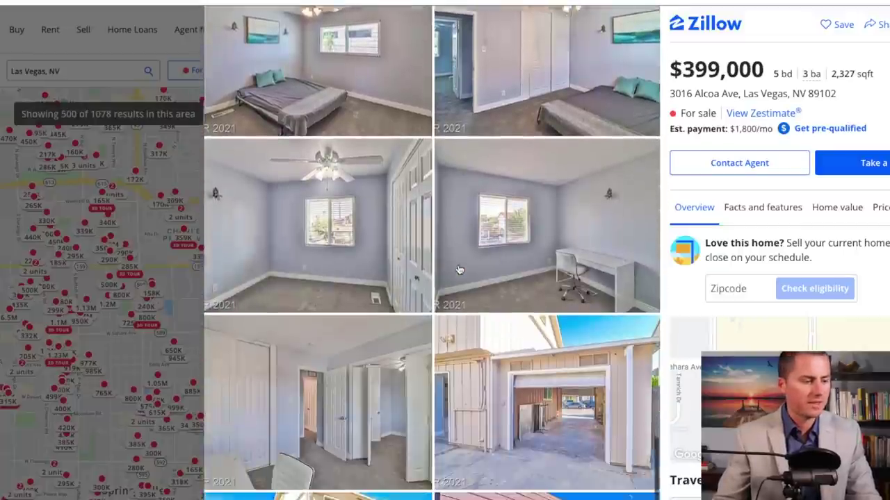
scroll(458, 270, "down", 5)
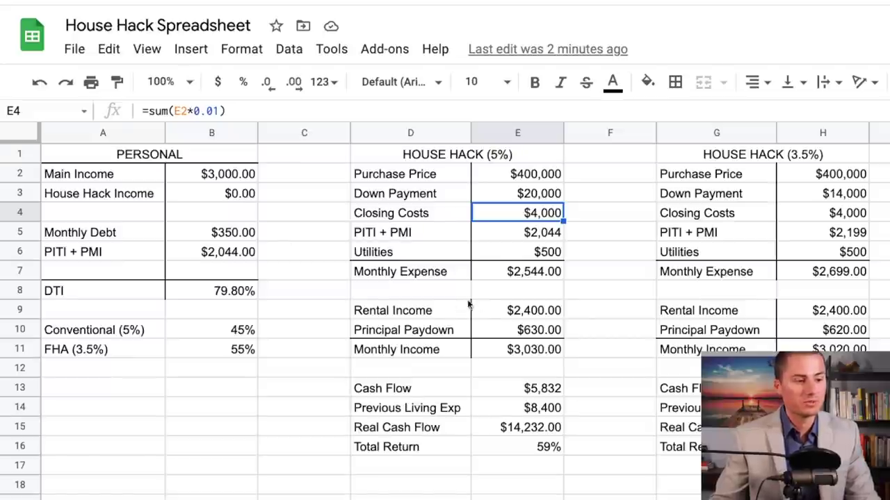
- Set the Rental Income of the $400,000 property's 5% house hack to $2,600
left_click(518, 311)
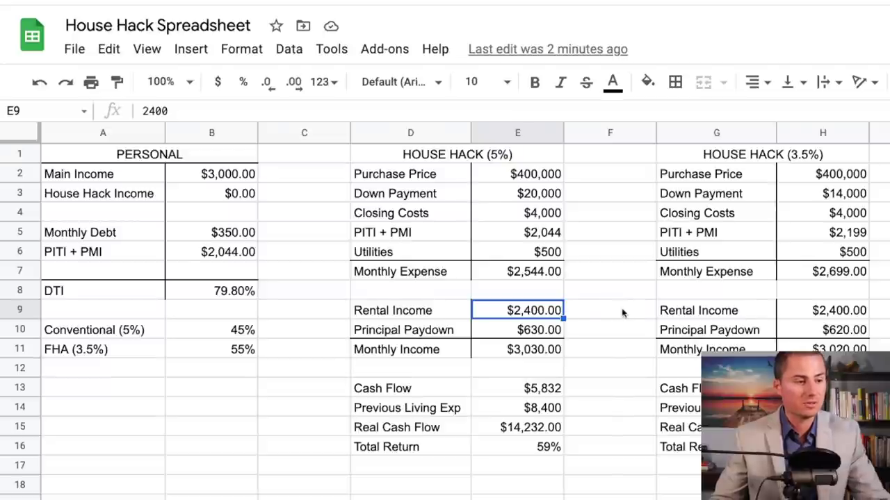
type("2600")
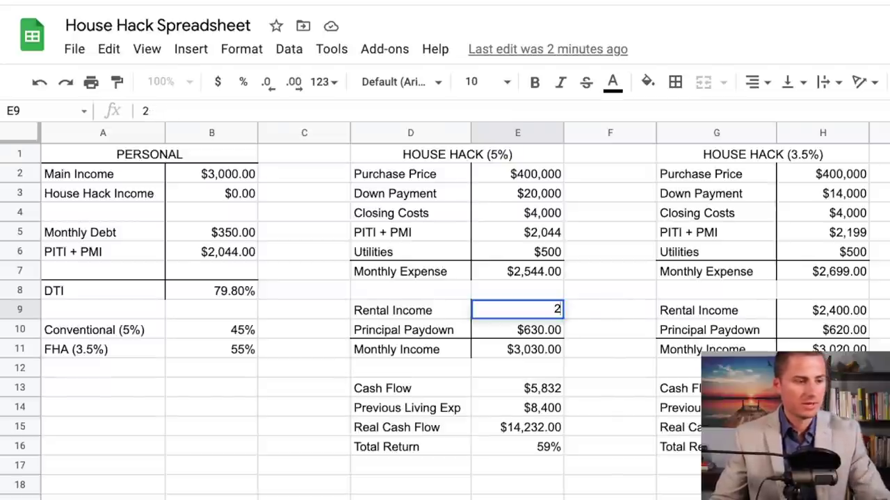
key("Return")
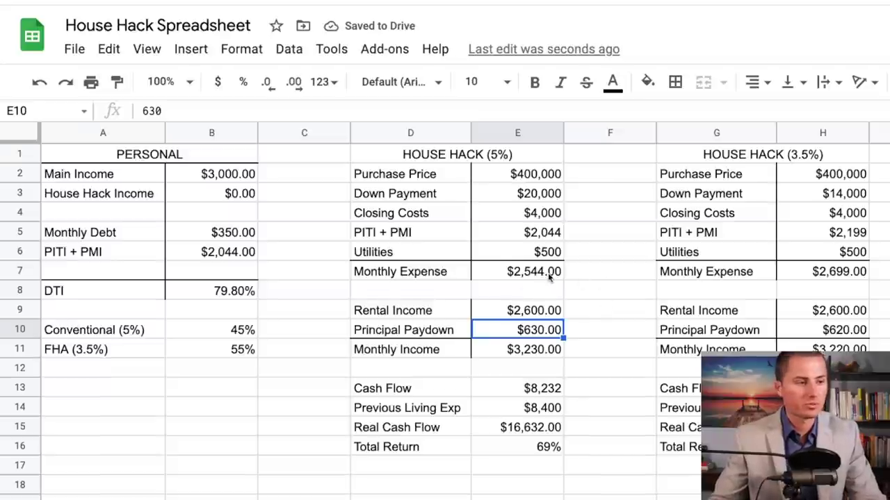
- Examine the Monthly Income, Cash Flow, Previous Living Exp, Real Cash Flow and Total Return of the $400,000 property's 5% house hack
left_click(536, 350)
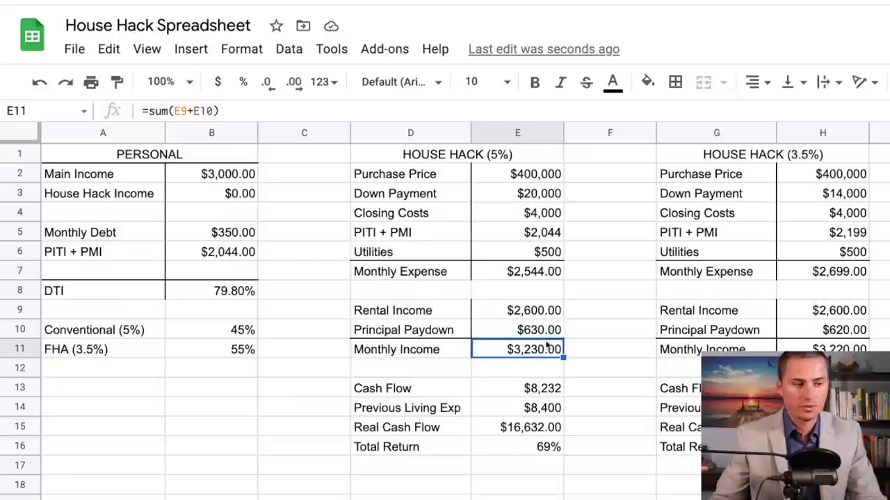
left_click(539, 389)
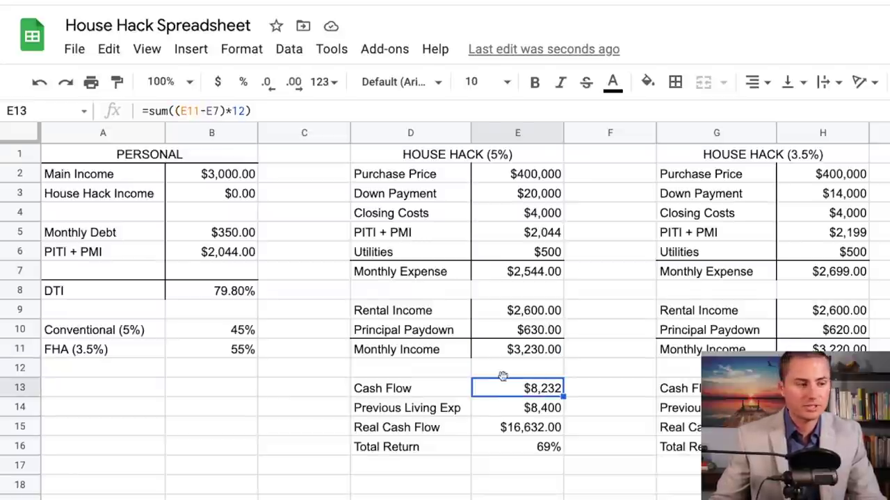
left_click(524, 410)
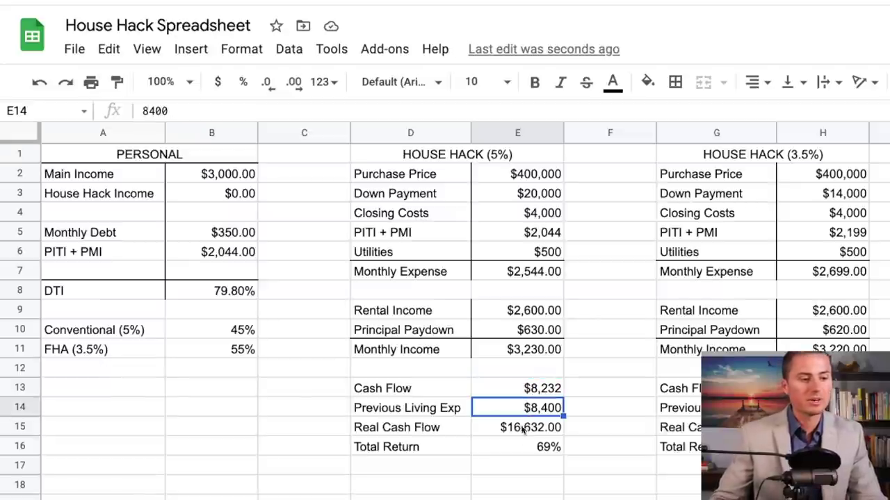
left_click(522, 430)
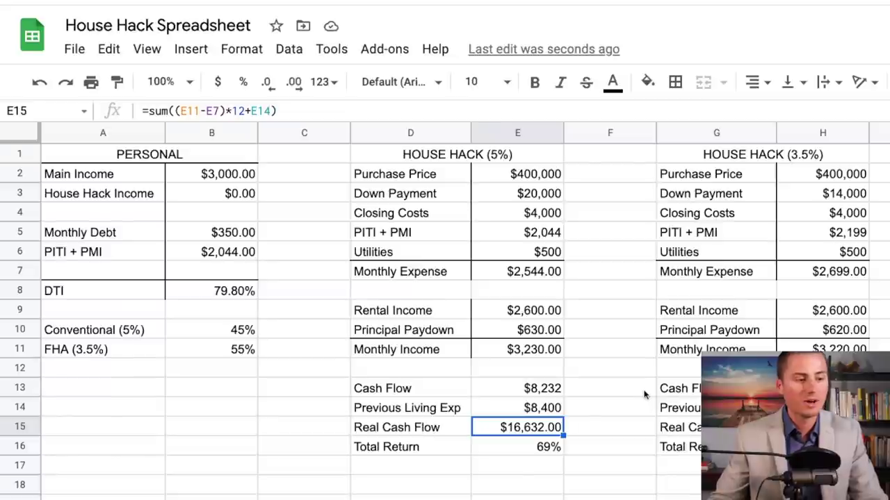
left_click(518, 445)
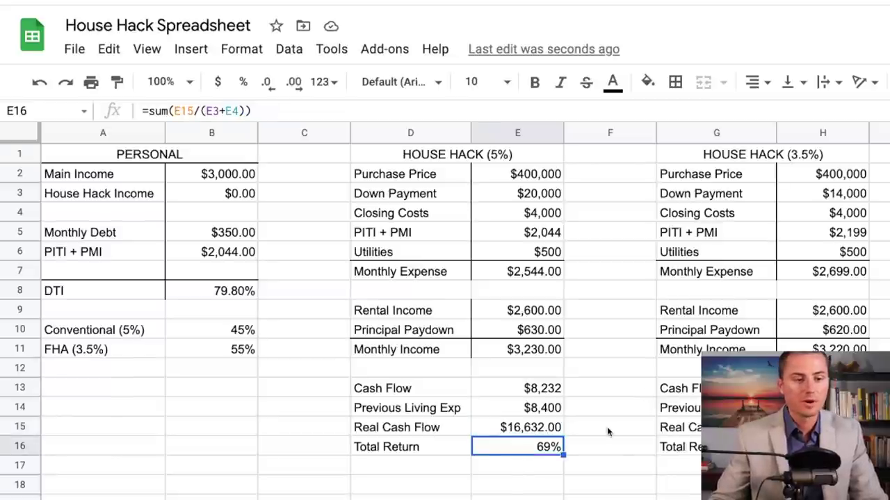
- Check the Real Cash Flow and Total Return of the $400,000 property's 3.5% house hack
left_click(815, 431)
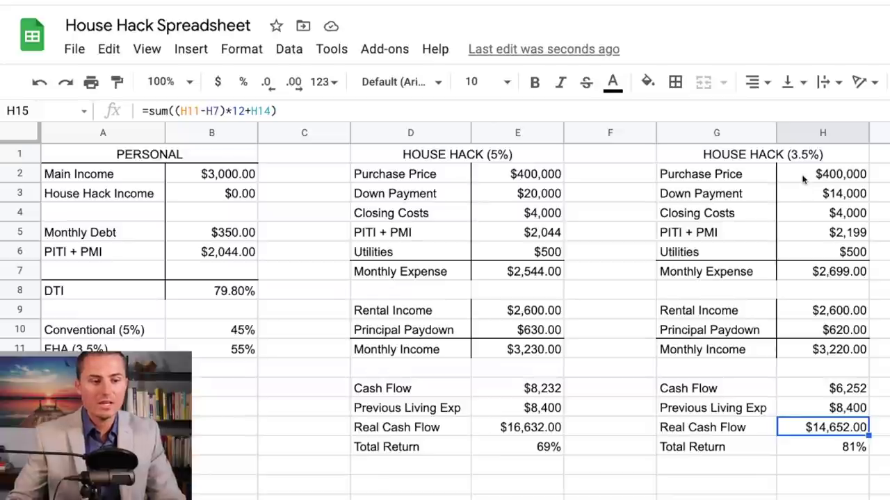
left_click(833, 452)
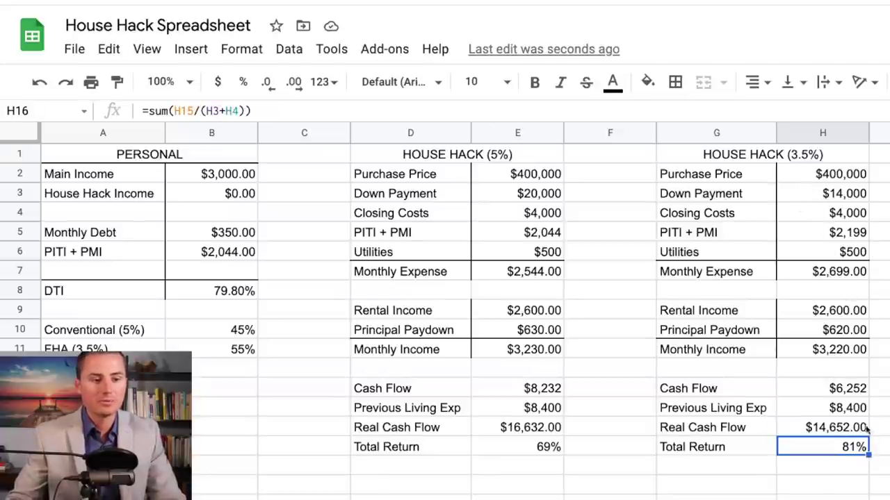
left_click(831, 431)
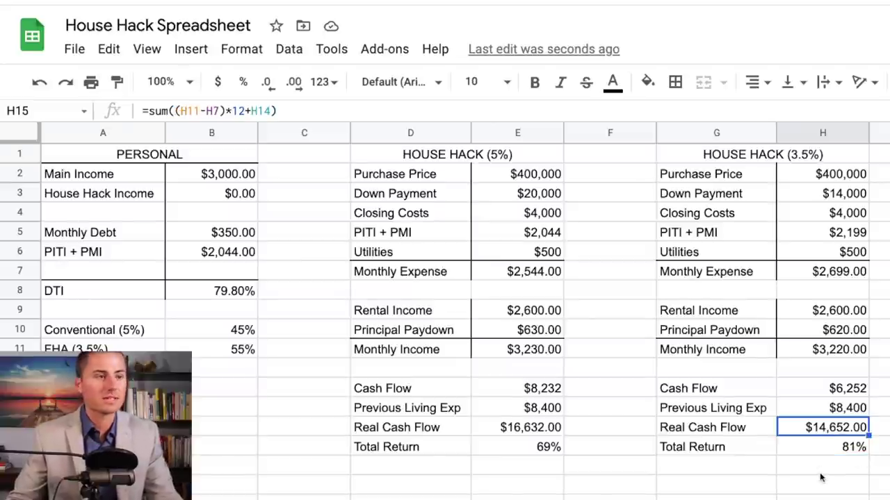